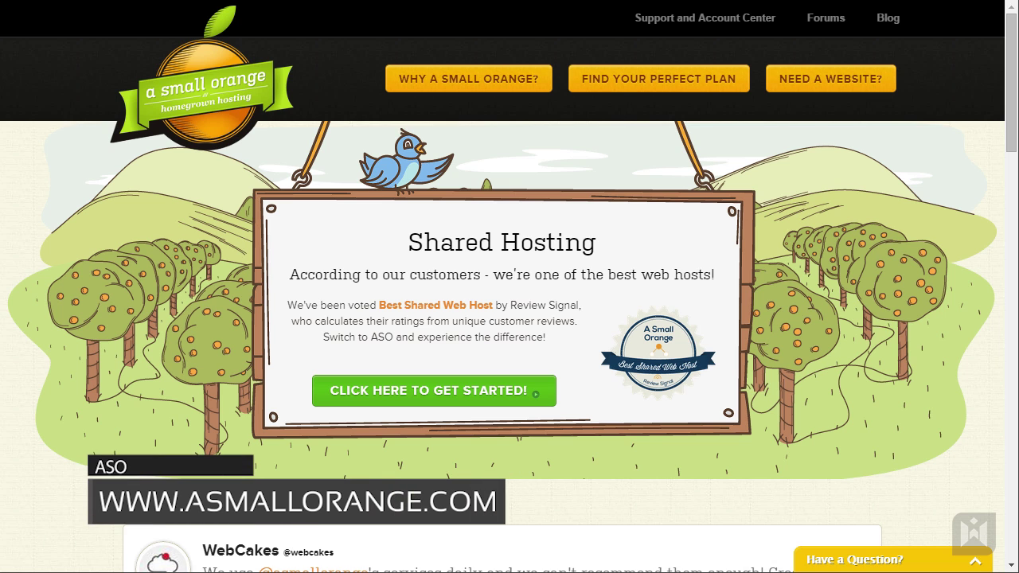
# Browse the available hosting plan types and open the details of the Shared Hosting plans.
pyautogui.click(615, 93)
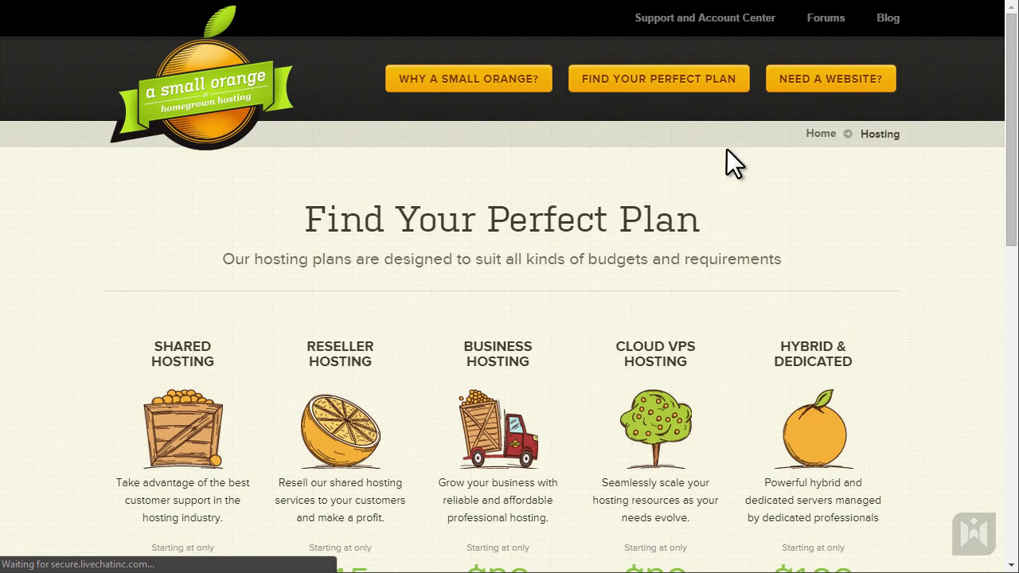
pyautogui.scroll(-1, 950, 242)
pyautogui.scroll(-2, 950, 240)
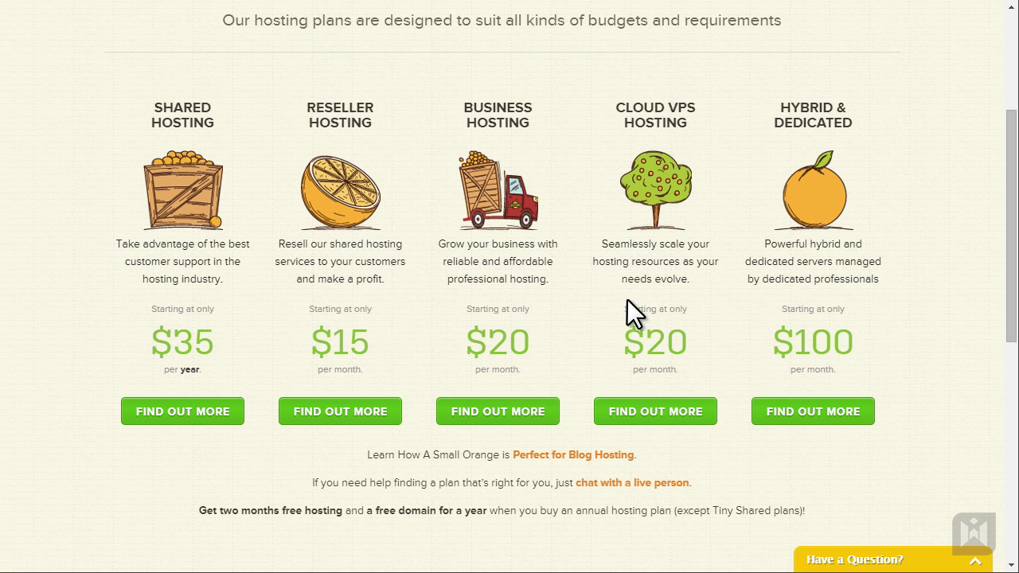
pyautogui.click(194, 426)
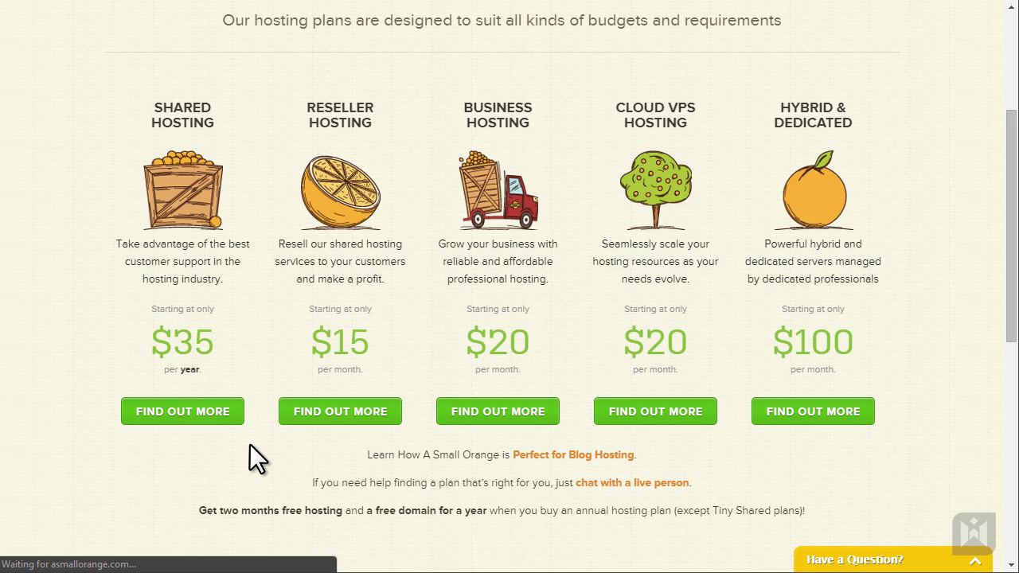
# Order the Small shared hosting plan with the $5.00/mo monthly billing option.
pyautogui.scroll(-5, 905, 394)
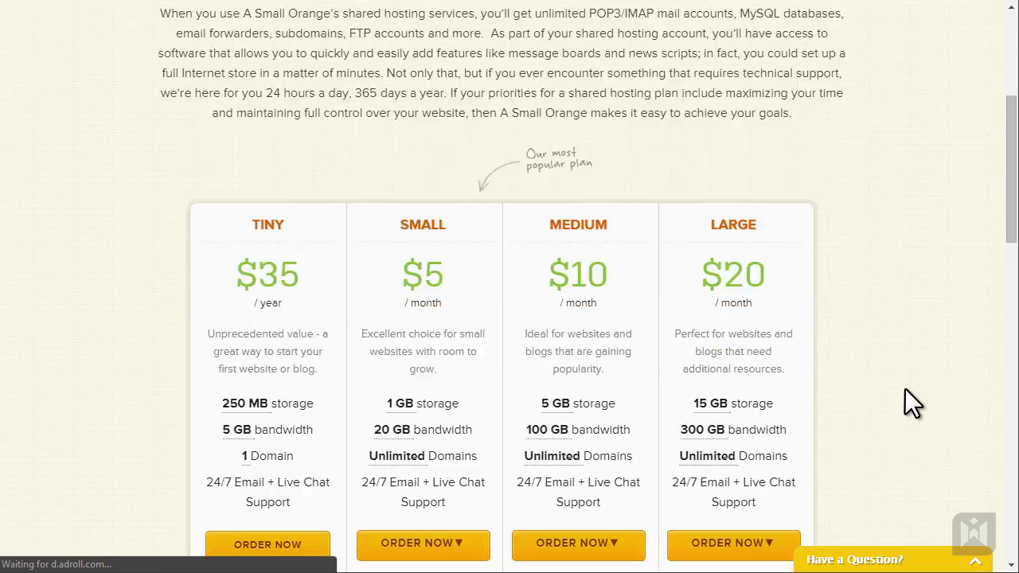
pyautogui.scroll(-1, 905, 388)
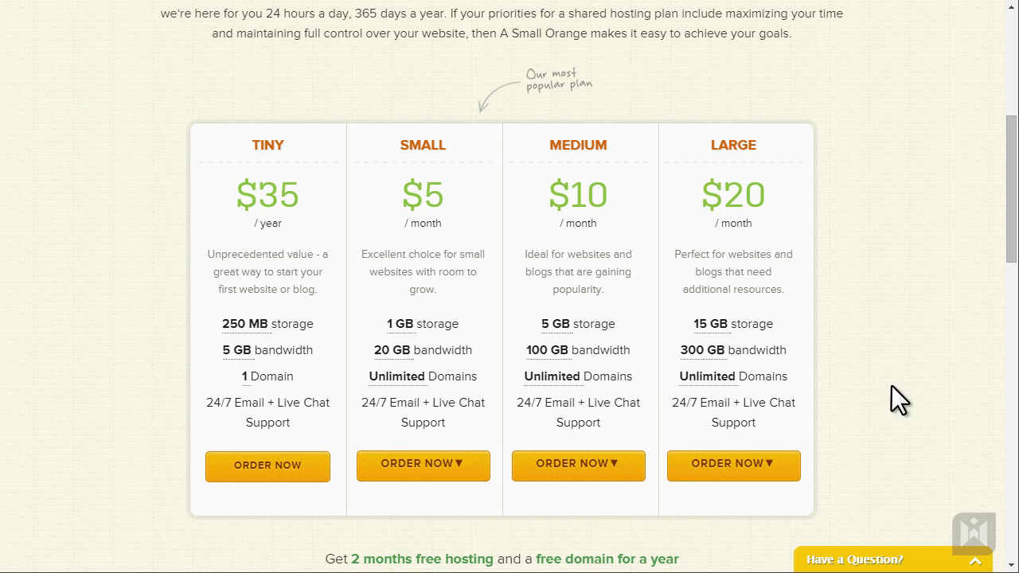
pyautogui.moveTo(451, 474)
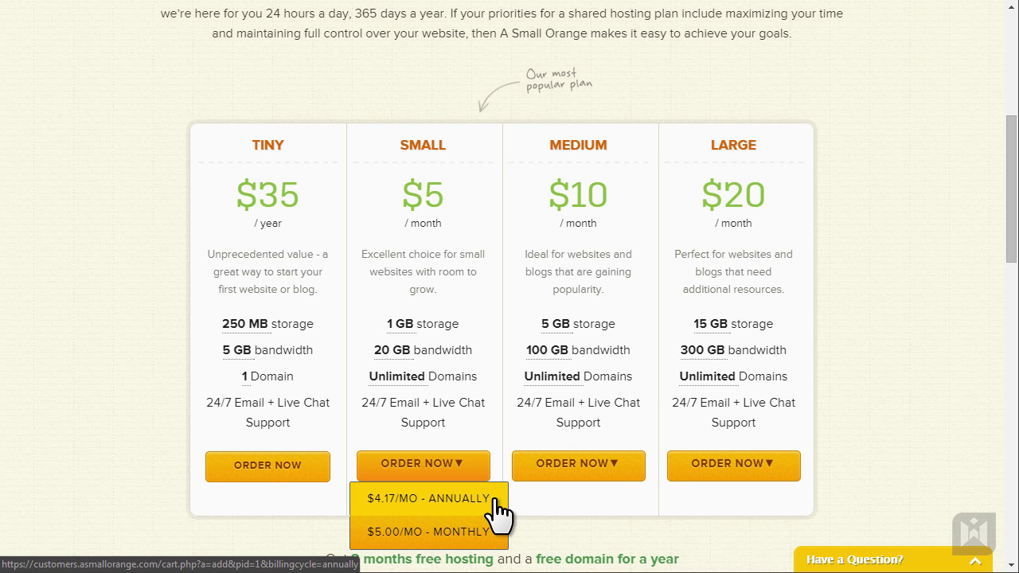
pyautogui.click(483, 536)
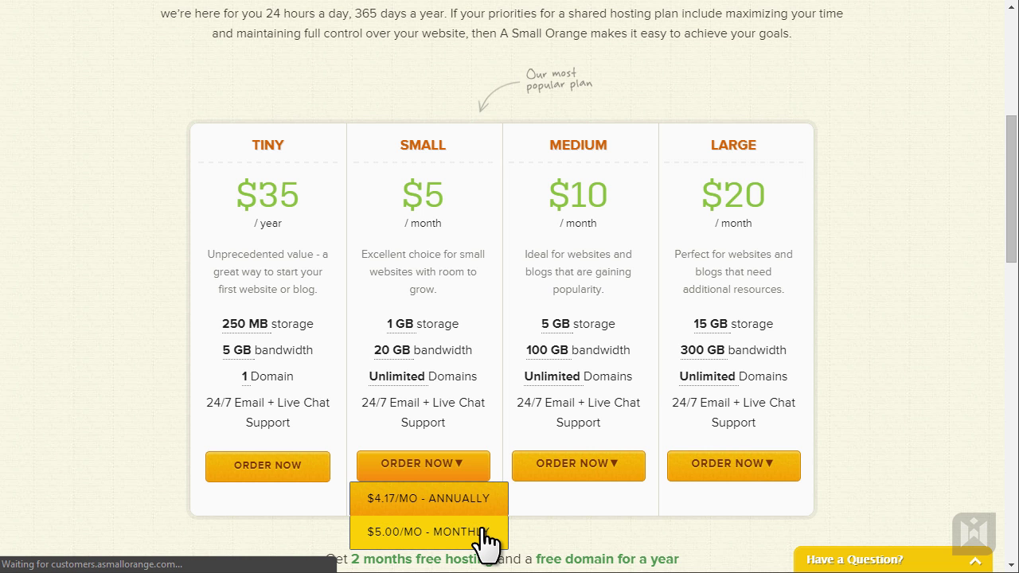
# Choose to point an existing domain at the host, enter travellerblogger.com, and continue to the hosting configuration.
pyautogui.scroll(-2, 673, 535)
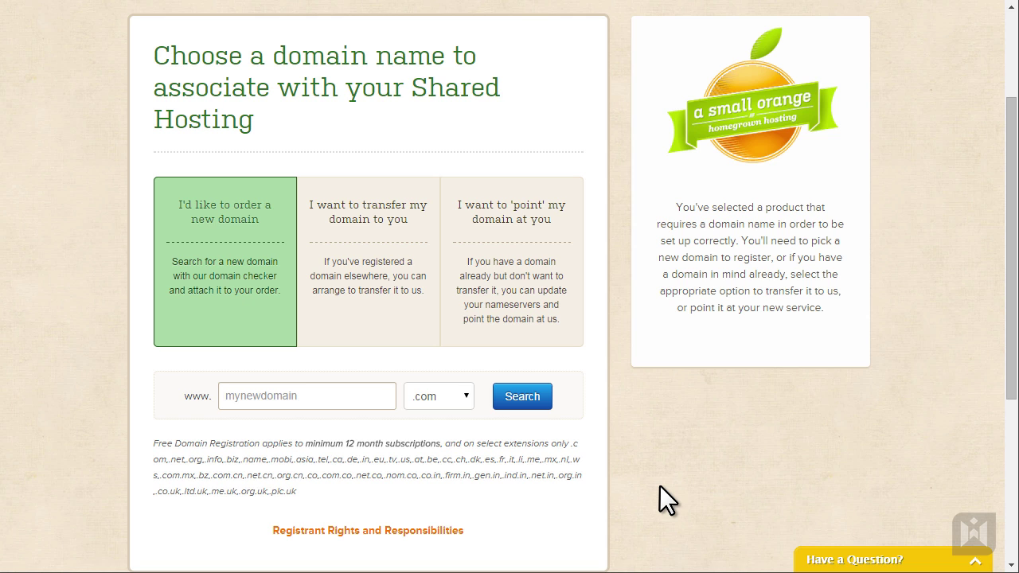
pyautogui.click(527, 338)
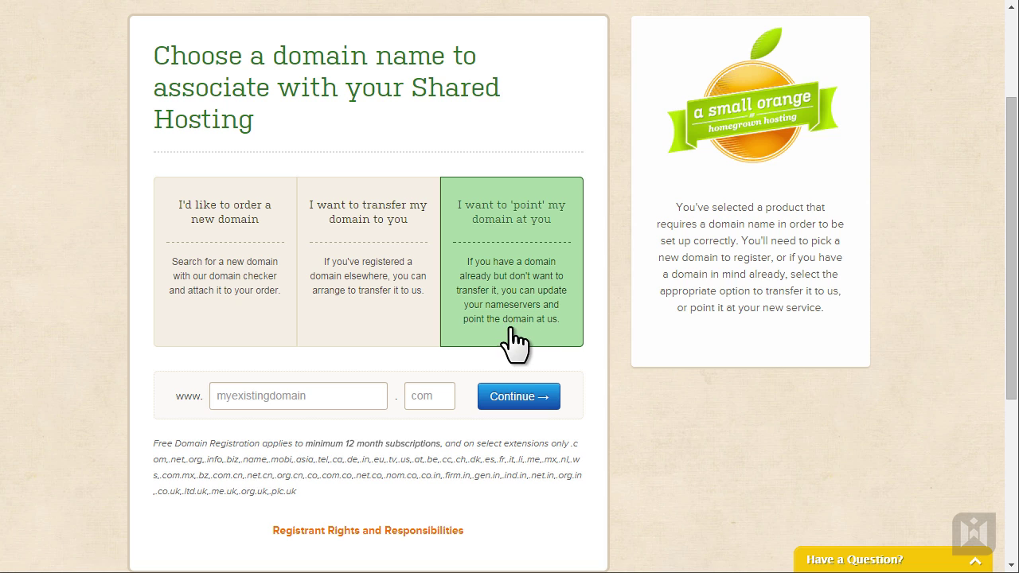
pyautogui.click(355, 390)
pyautogui.write('travellerblogger')
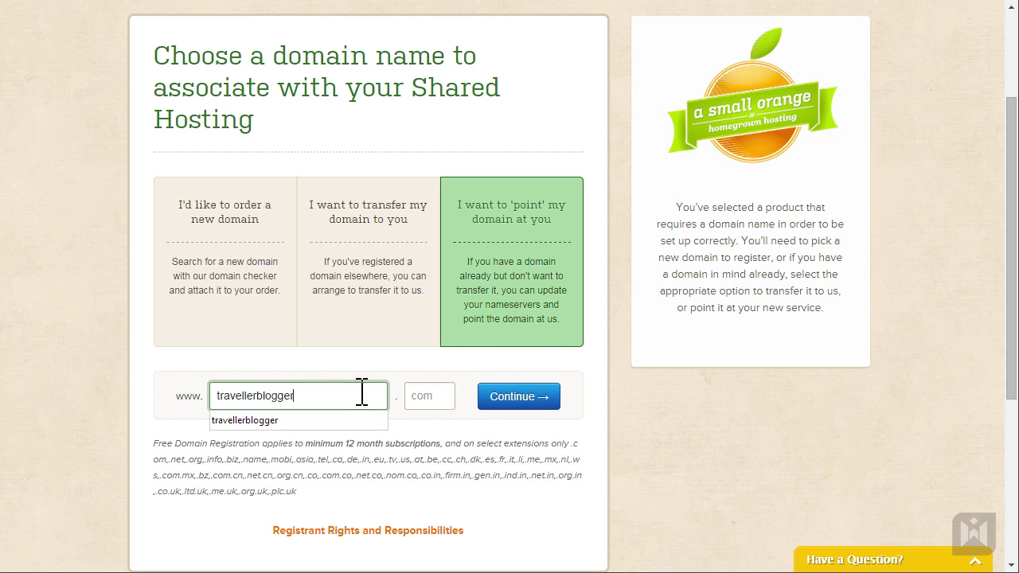
pyautogui.click(405, 387)
pyautogui.click(440, 403)
pyautogui.write('c')
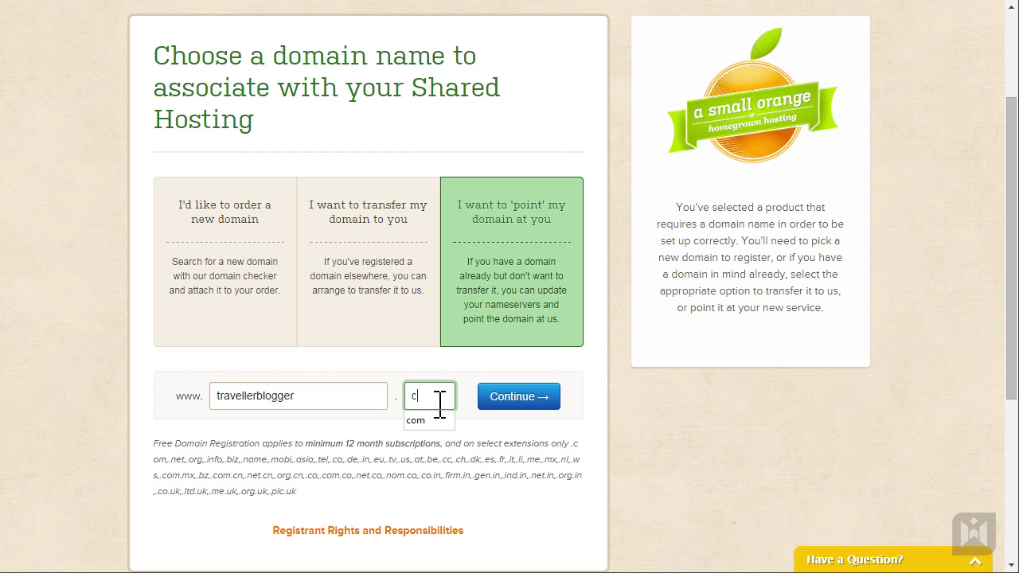
pyautogui.write('om')
pyautogui.click(500, 405)
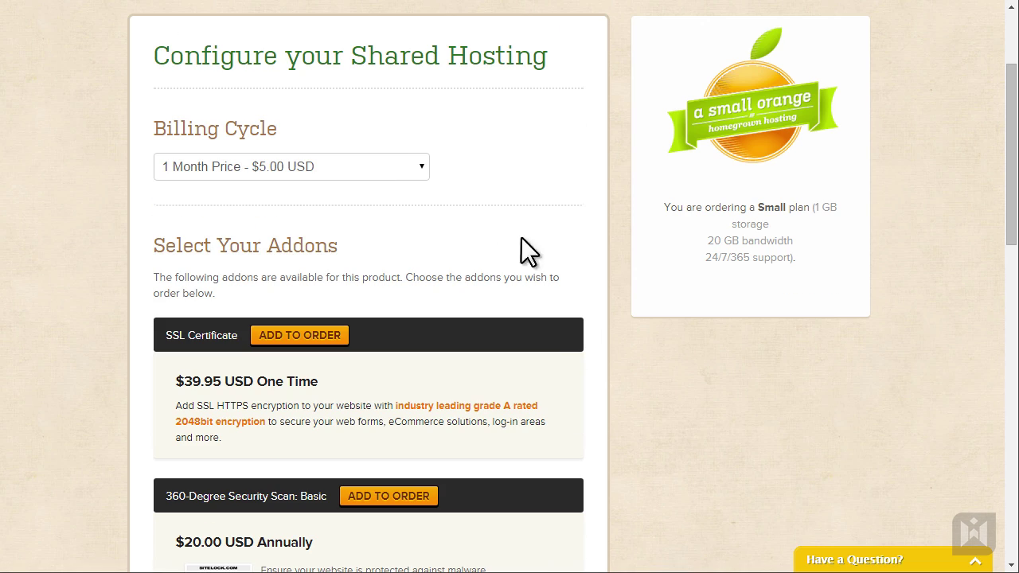
# Keep the 1 Month billing cycle, skip all the addons, and add the hosting plan to the cart.
pyautogui.click(406, 168)
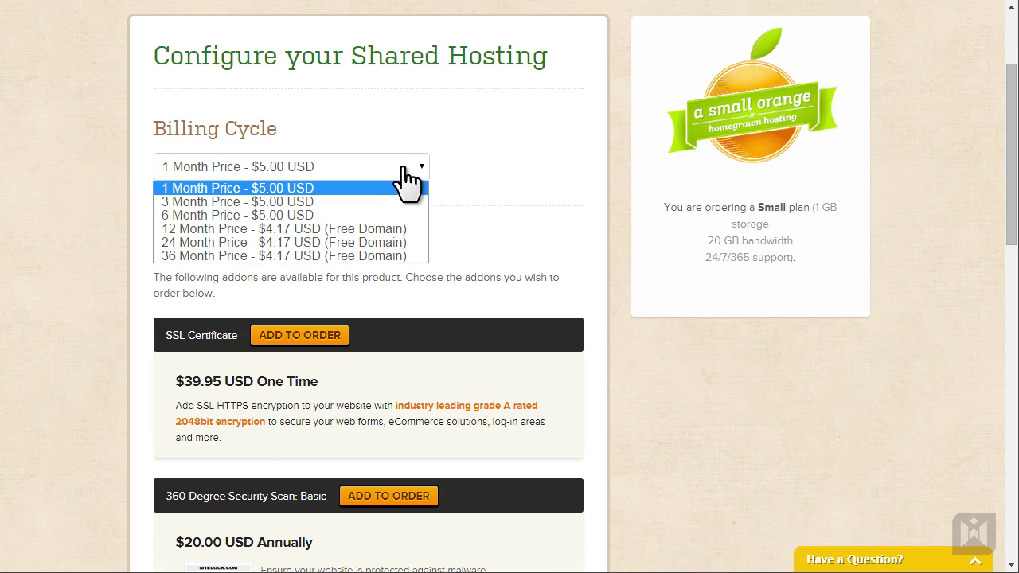
pyautogui.click(562, 174)
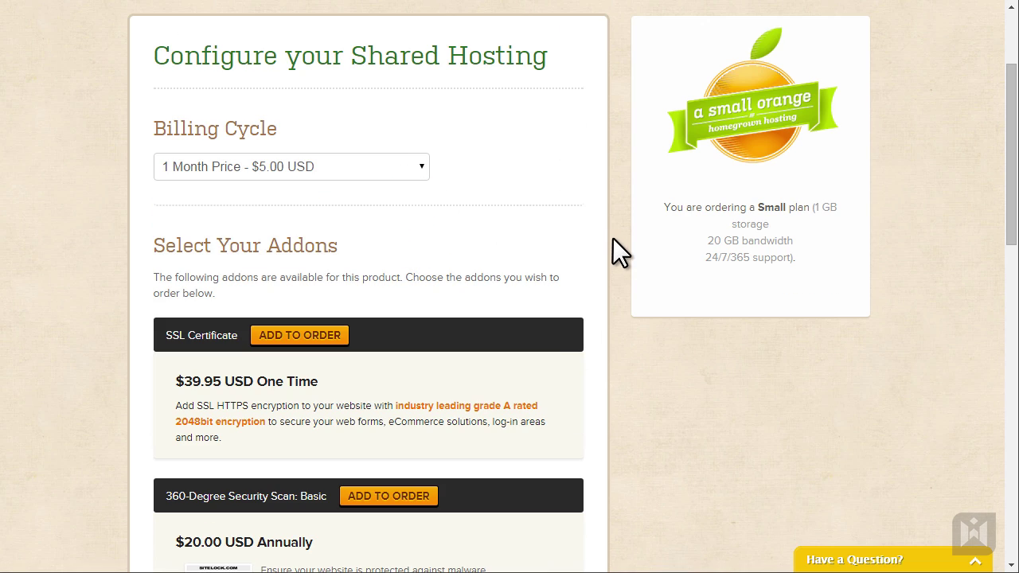
pyautogui.scroll(-4, 642, 334)
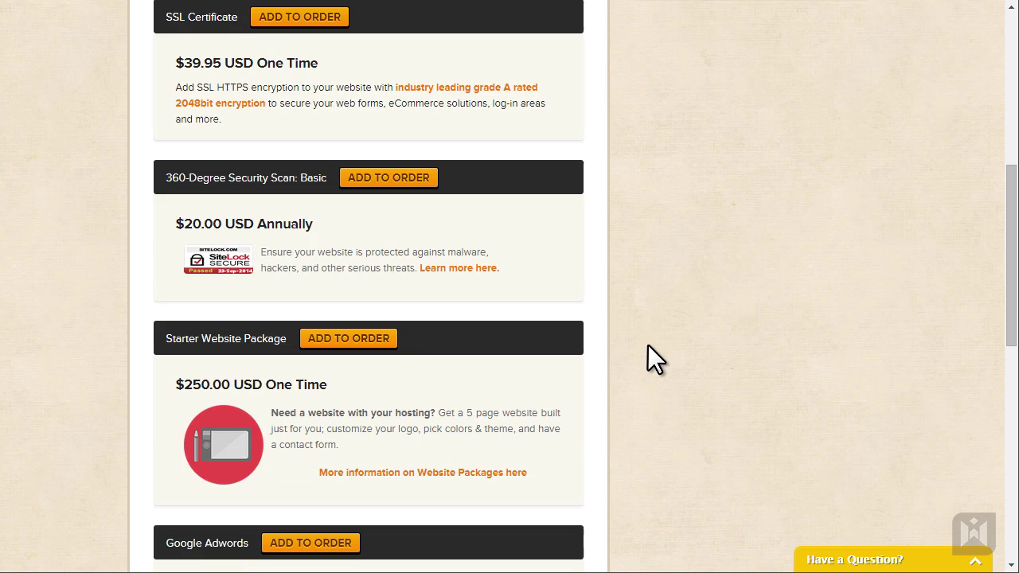
pyautogui.scroll(-6, 647, 359)
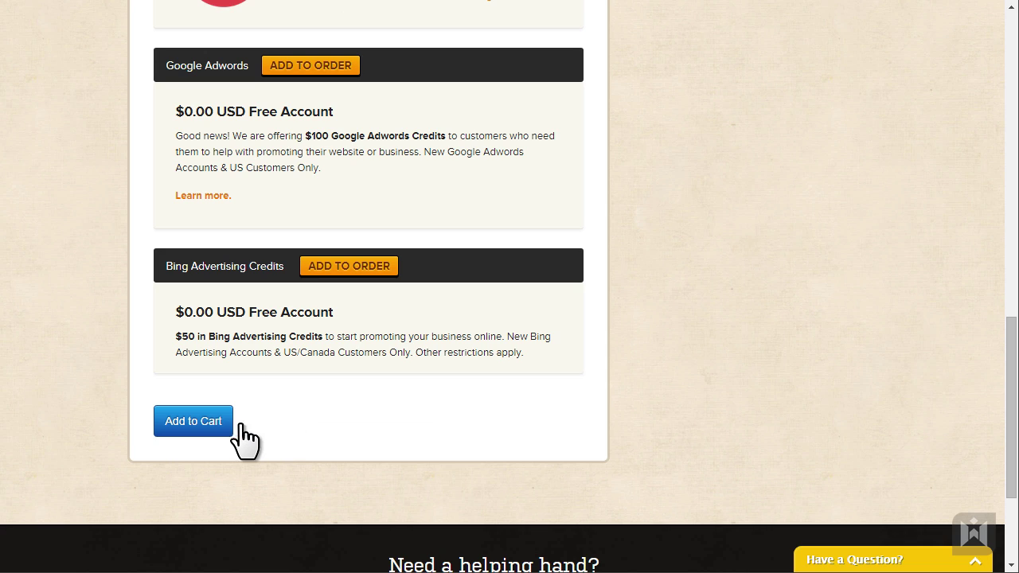
pyautogui.click(231, 423)
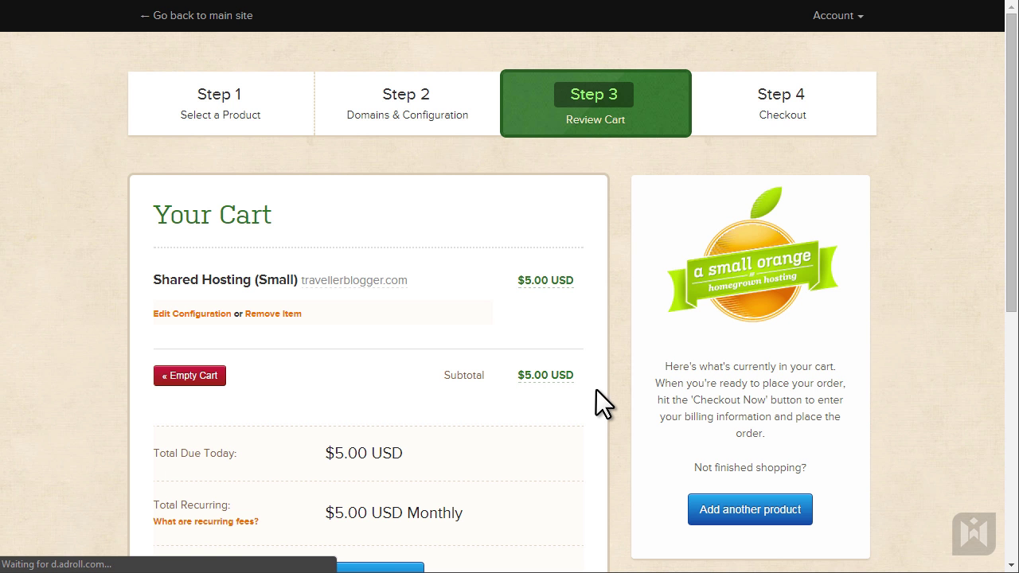
# Proceed from the cart to checkout and review the account, billing and payment sections of the order form.
pyautogui.scroll(-2, 629, 402)
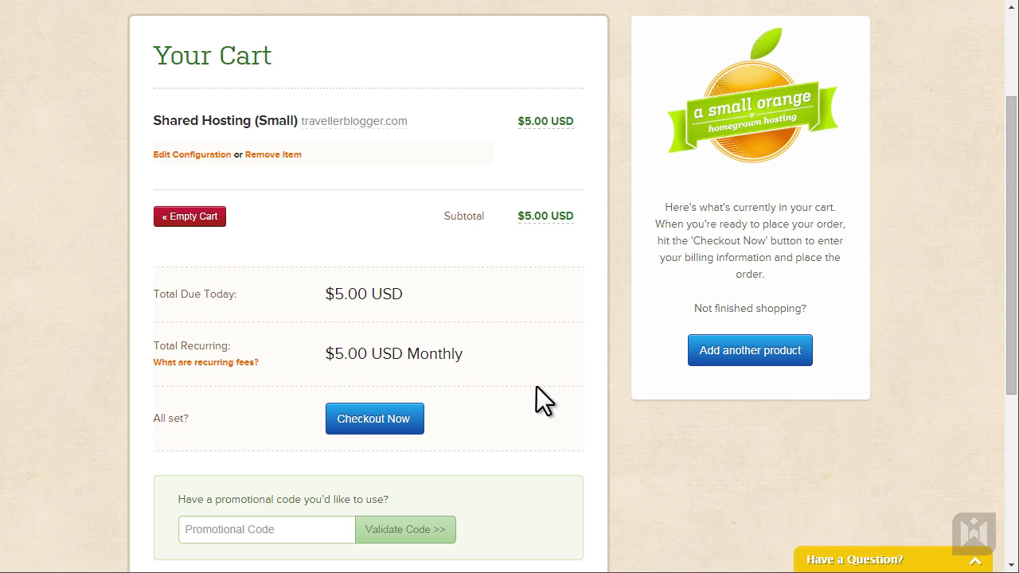
pyautogui.click(375, 425)
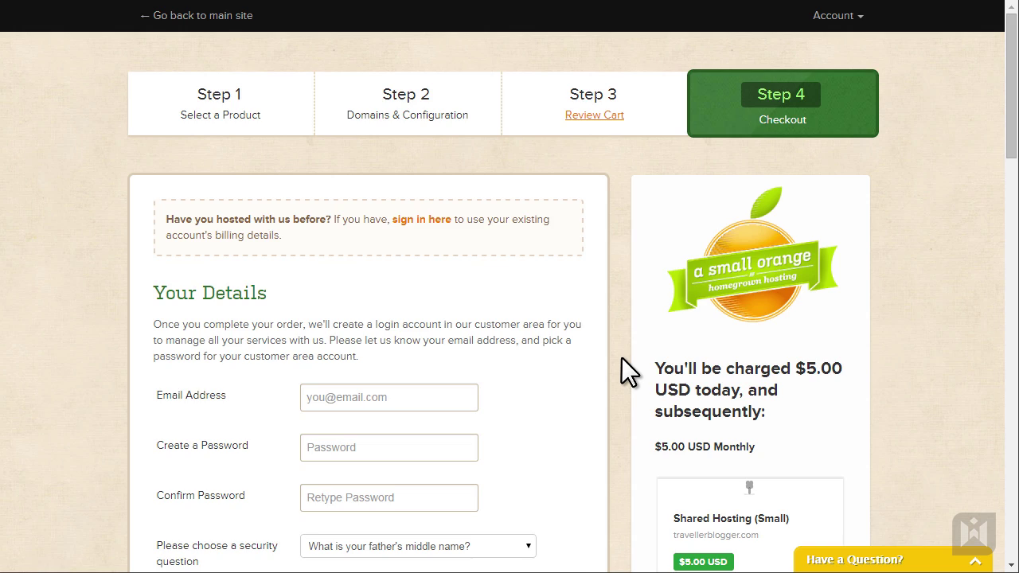
pyautogui.scroll(-6, 622, 358)
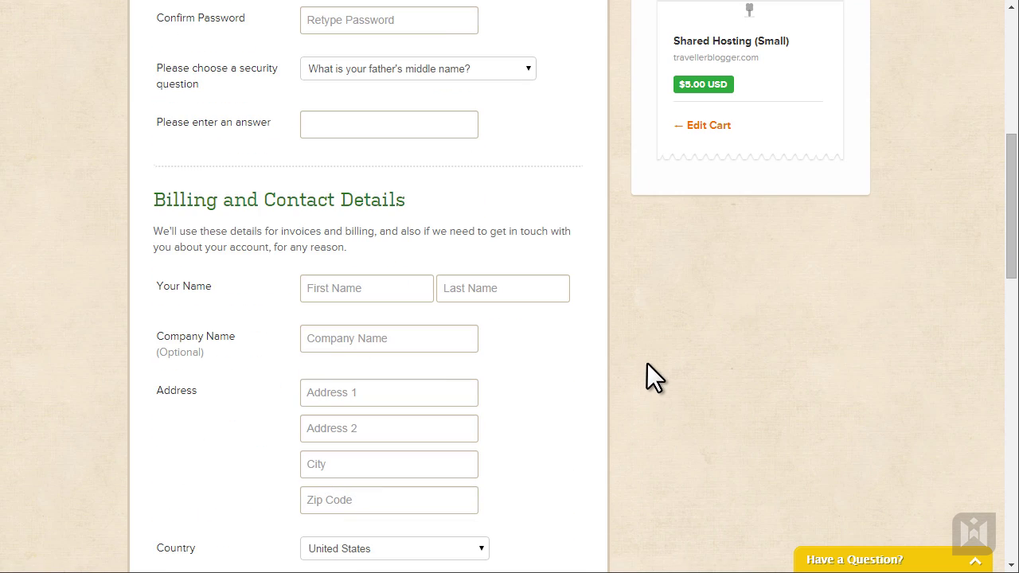
pyautogui.scroll(-10, 647, 362)
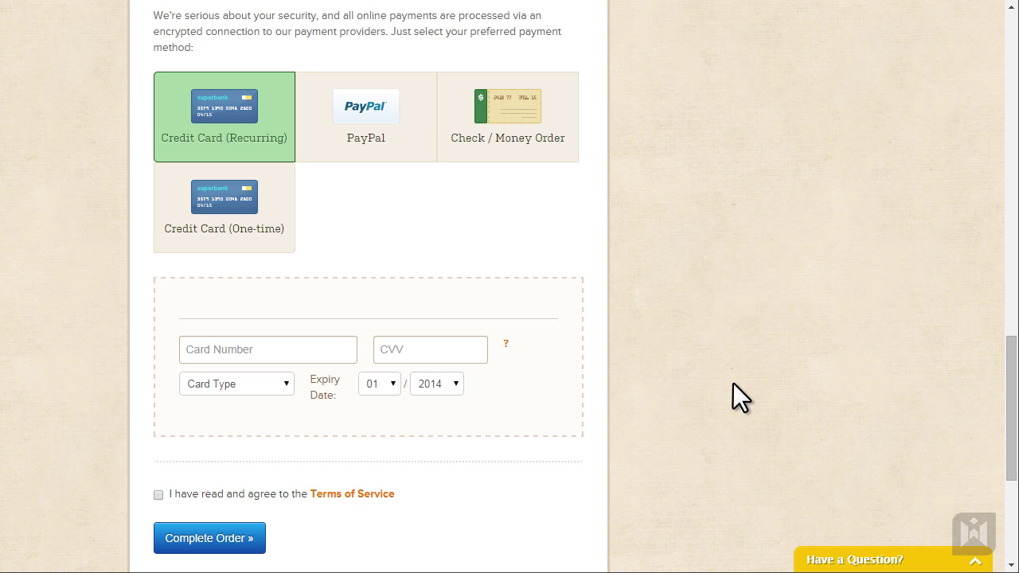
pyautogui.scroll(13, 717, 382)
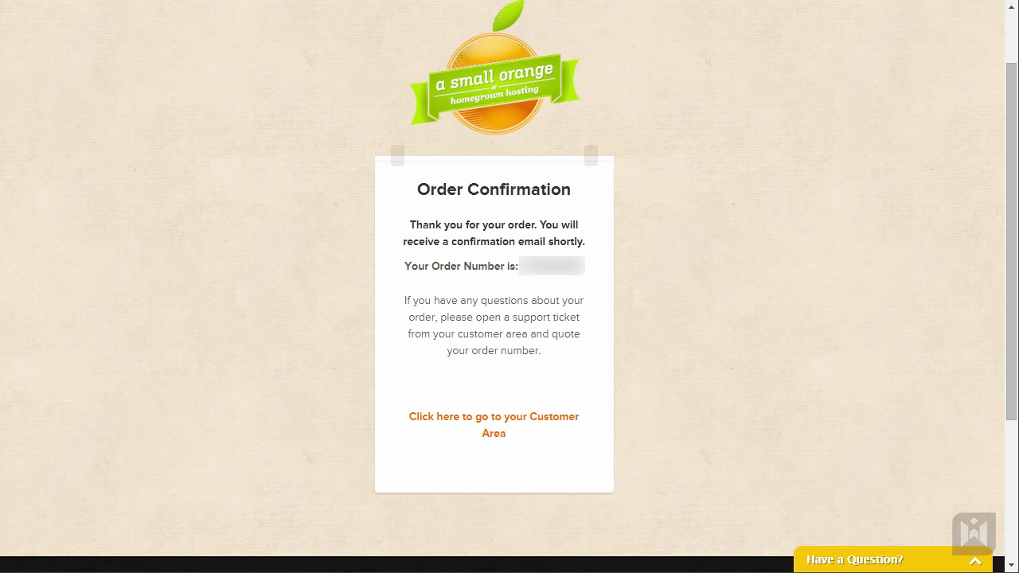
# Go from the order confirmation to the Customer Area.
pyautogui.click(451, 420)
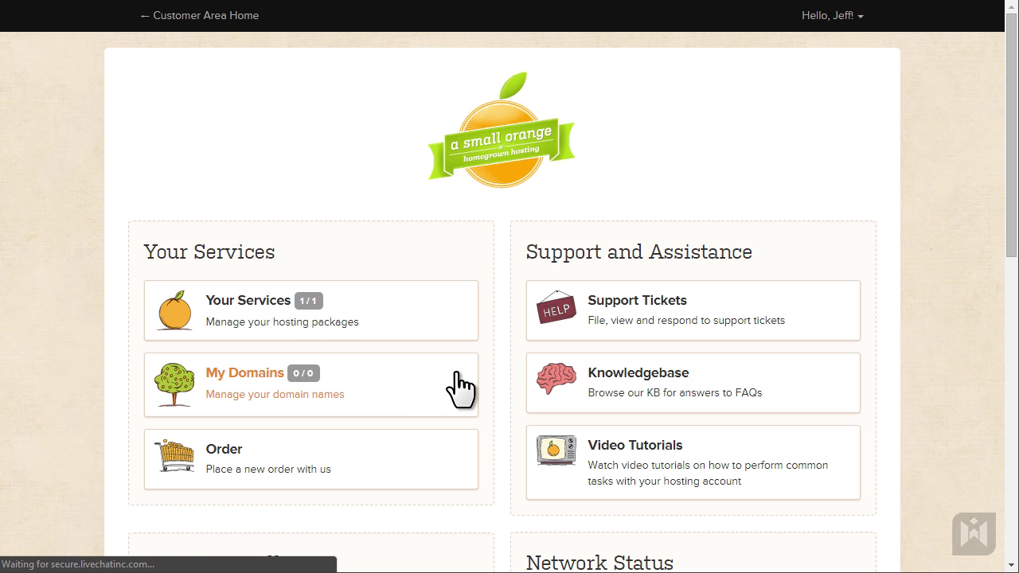
pyautogui.scroll(-1, 502, 368)
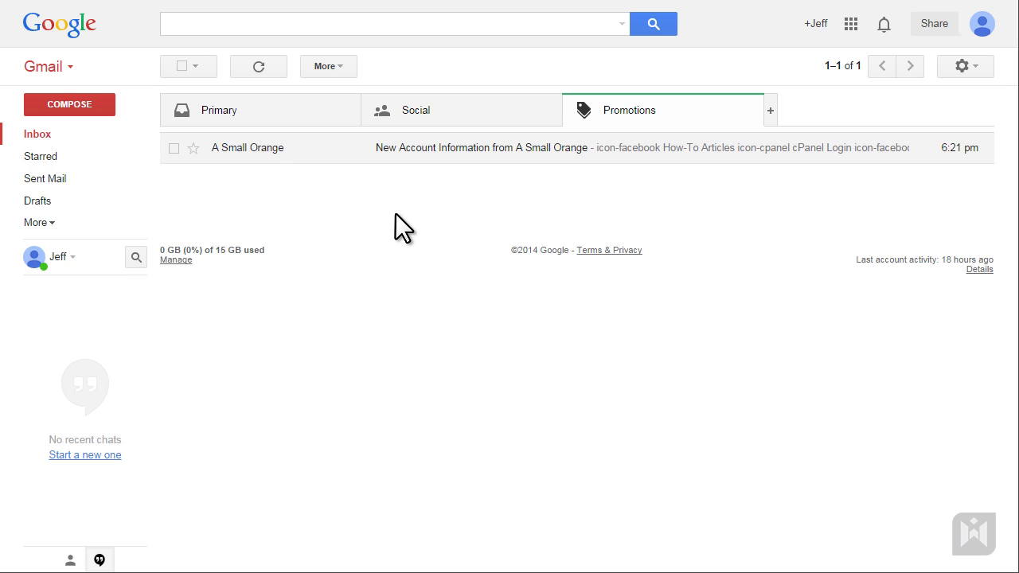
# Switch to Gmail, open the New Account Information email, and examine its billing login, cPanel, server and nameserver details.
pyautogui.click(437, 167)
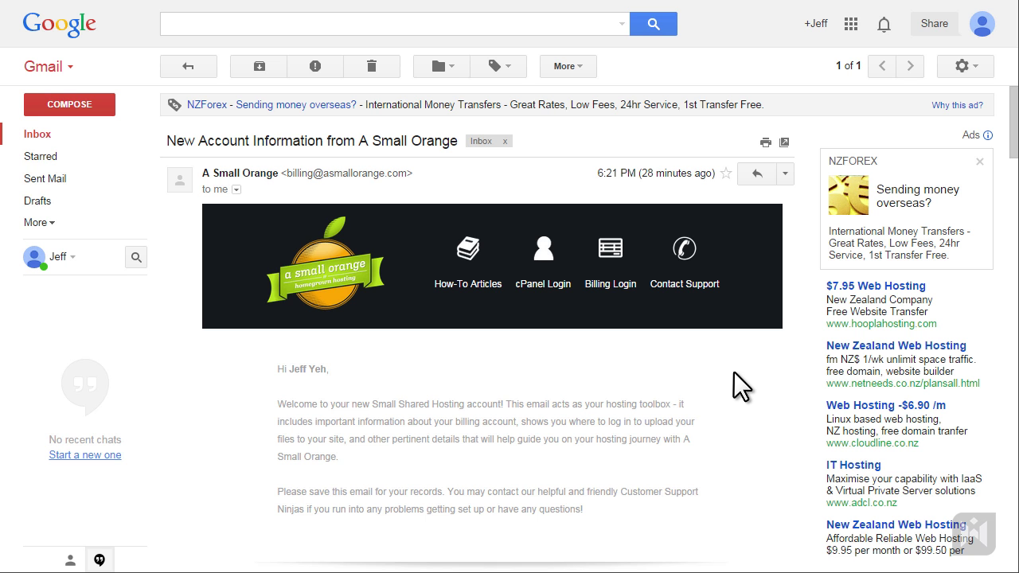
pyautogui.scroll(-5, 734, 372)
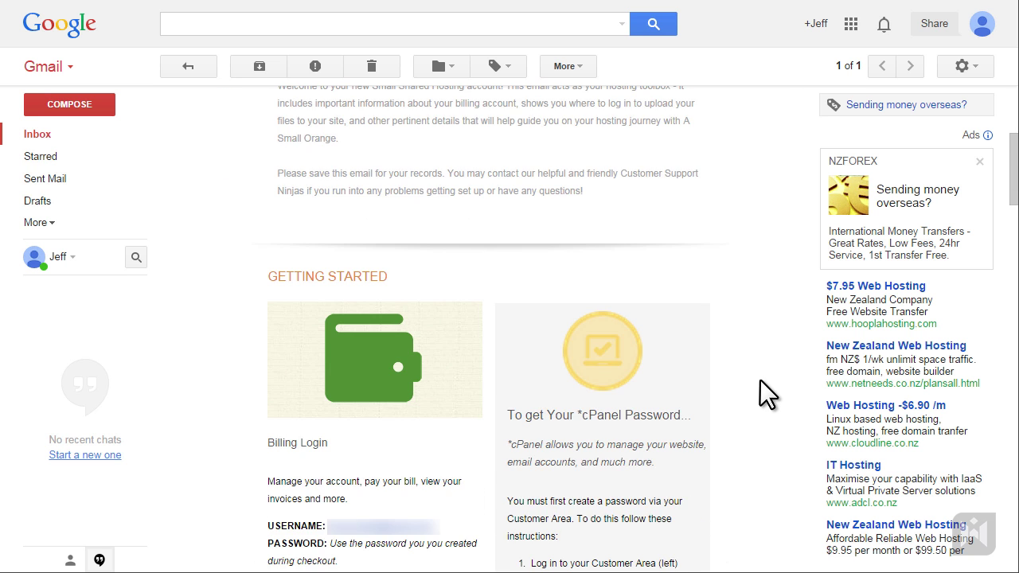
pyautogui.scroll(-2, 765, 395)
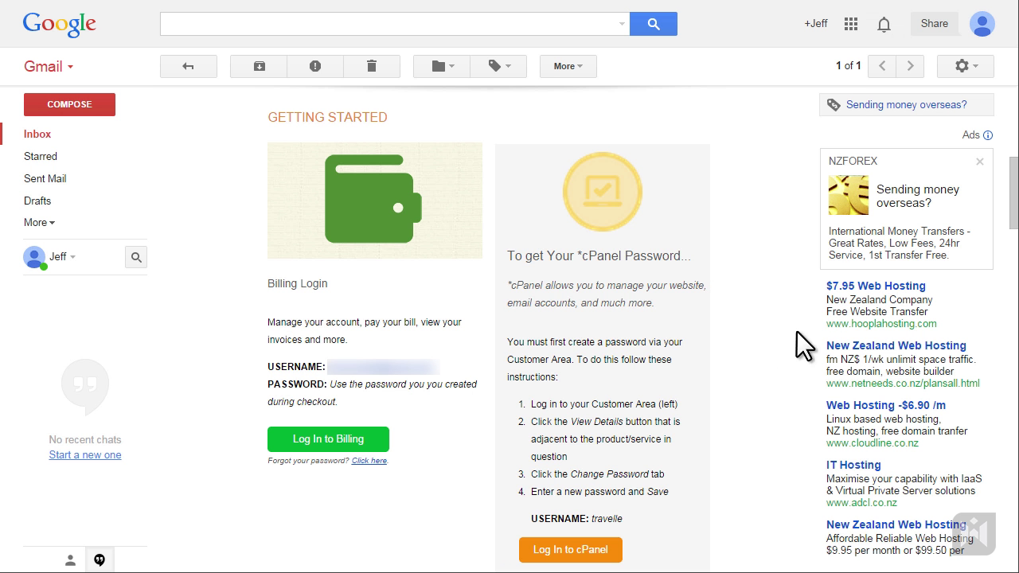
pyautogui.moveTo(1016, 225); pyautogui.dragTo(1016, 325)
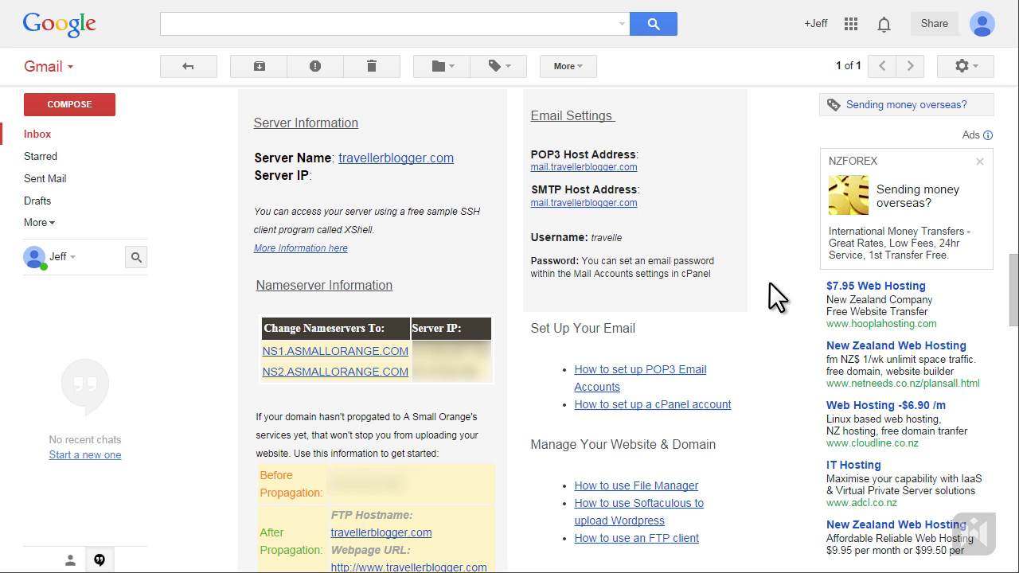
pyautogui.scroll(5, 769, 281)
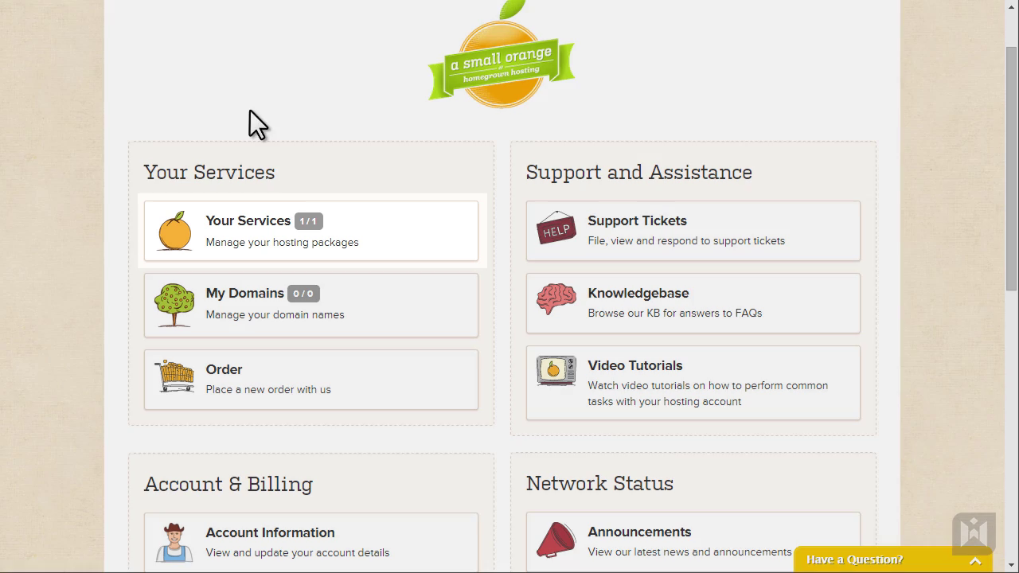
# Switch to the Customer Area and open the password change form for the Shared Hosting - Small service.
pyautogui.click(278, 225)
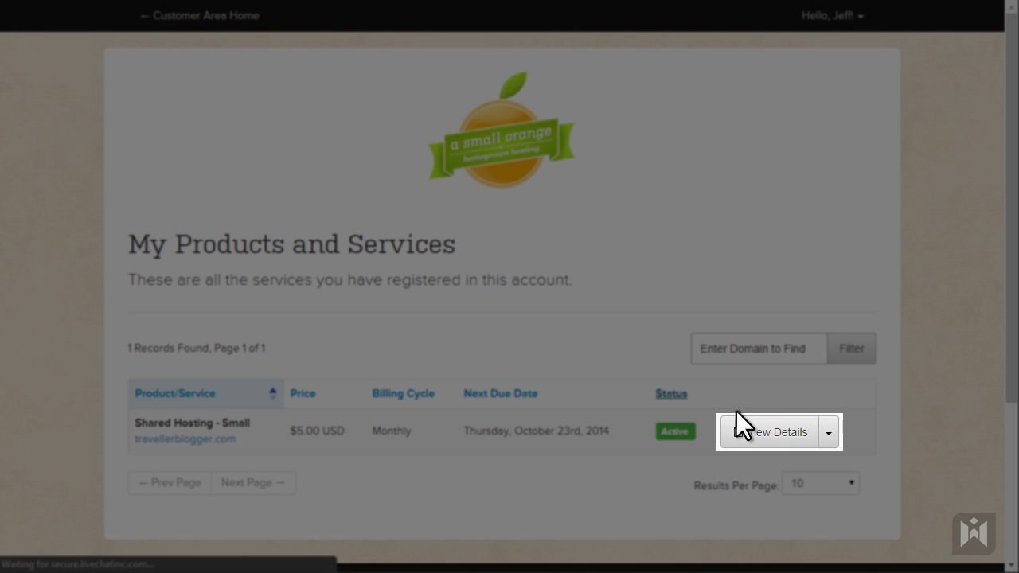
pyautogui.click(772, 436)
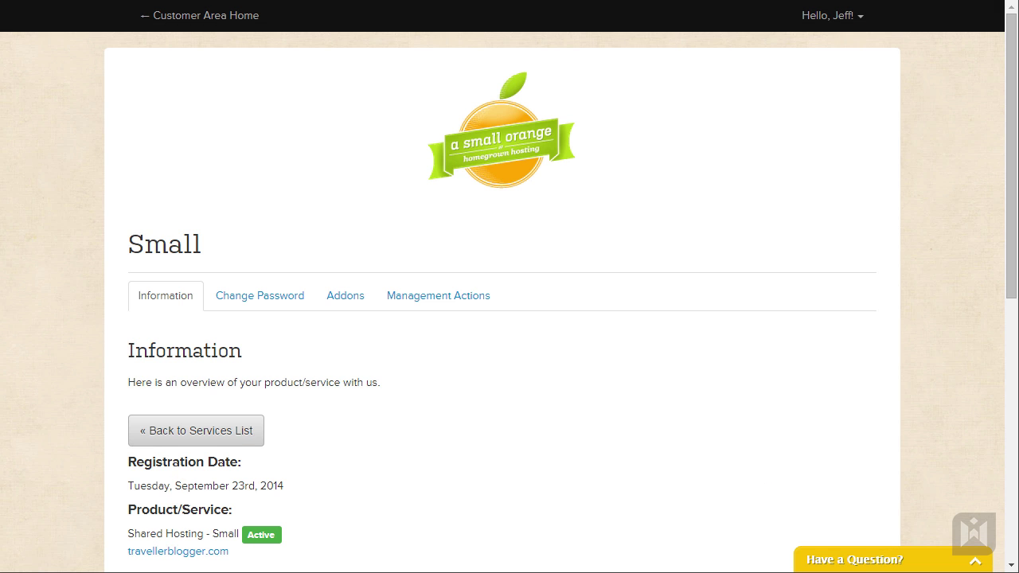
pyautogui.click(225, 296)
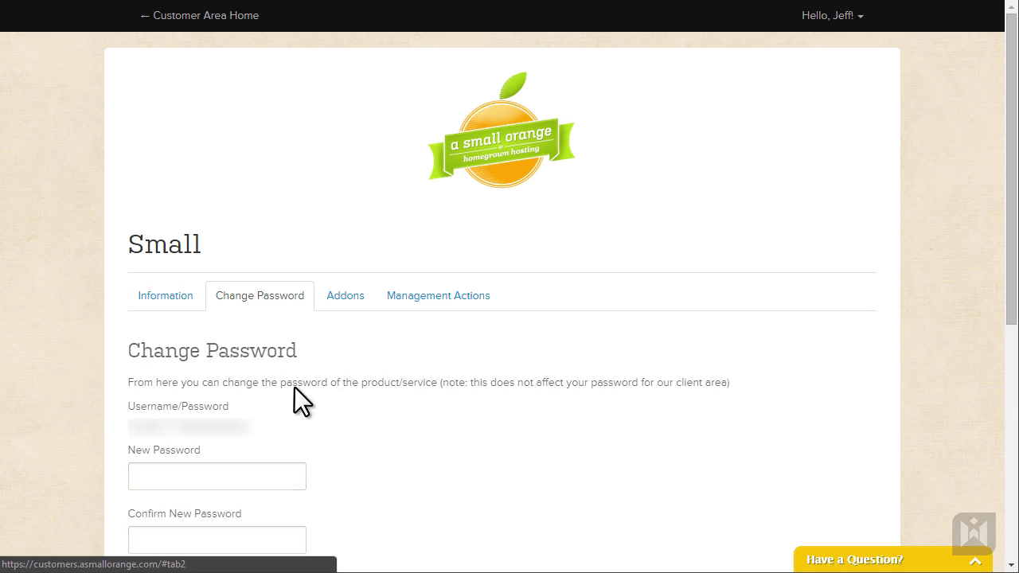
# Enter and confirm a new password for the hosting service, and save the changes.
pyautogui.scroll(-2, 391, 417)
pyautogui.click(238, 328)
pyautogui.write('••••••••')
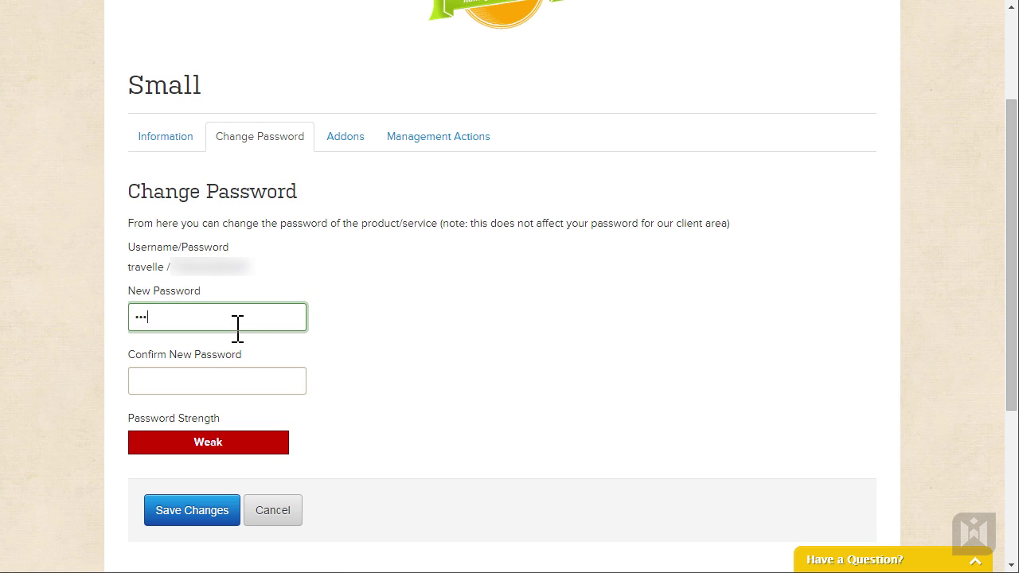
pyautogui.click(230, 380)
pyautogui.write('••••••••')
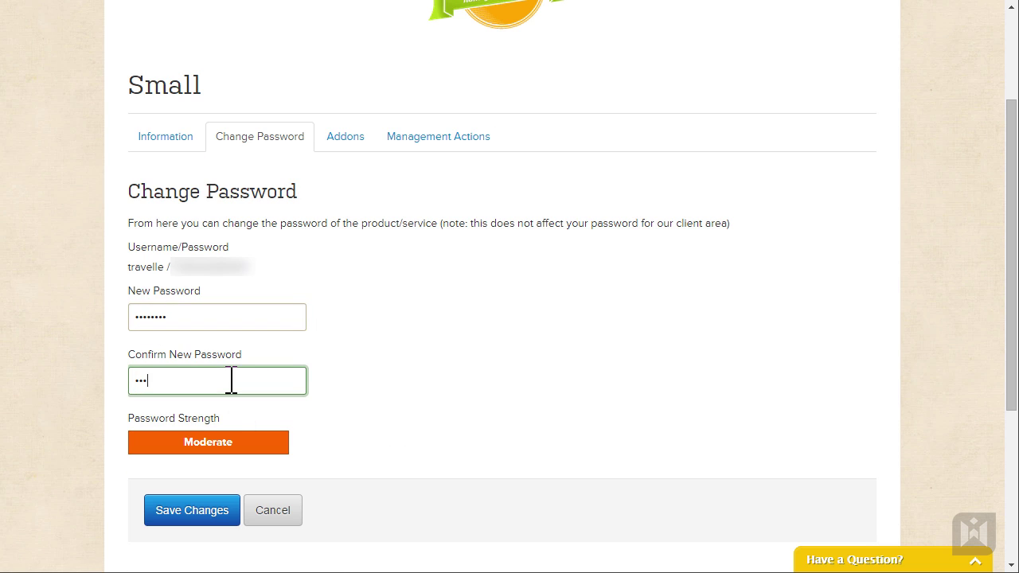
pyautogui.click(221, 505)
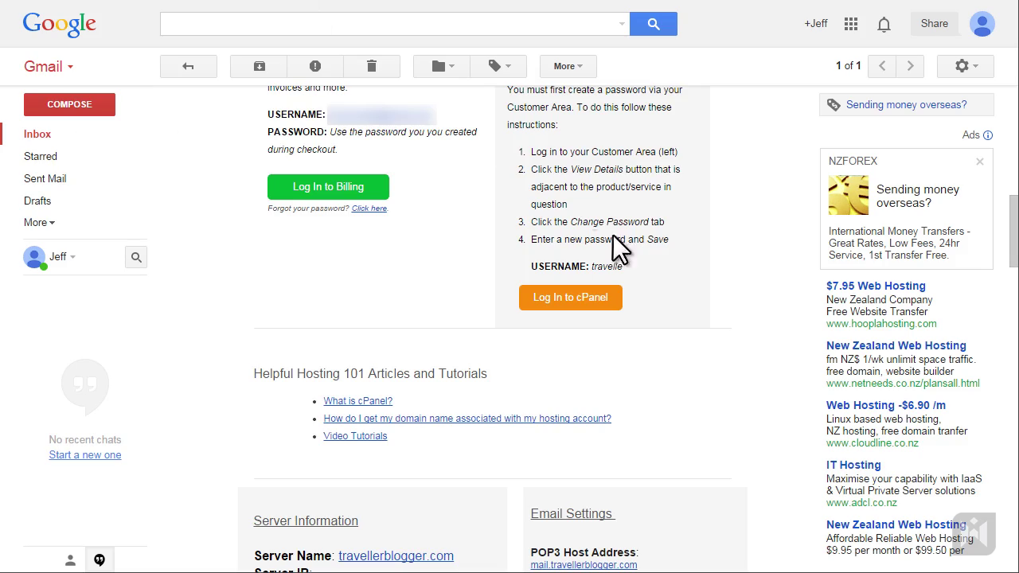
# Look up the cPanel username in the welcome email, and log in to cPanel as travelle with the account password.
pyautogui.scroll(1, 749, 358)
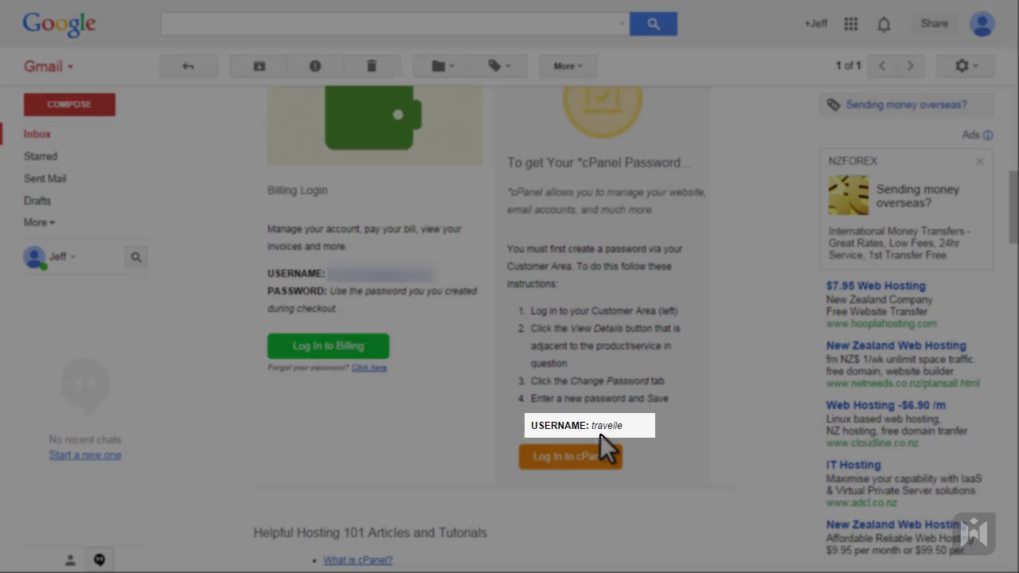
pyautogui.scroll(6, 755, 421)
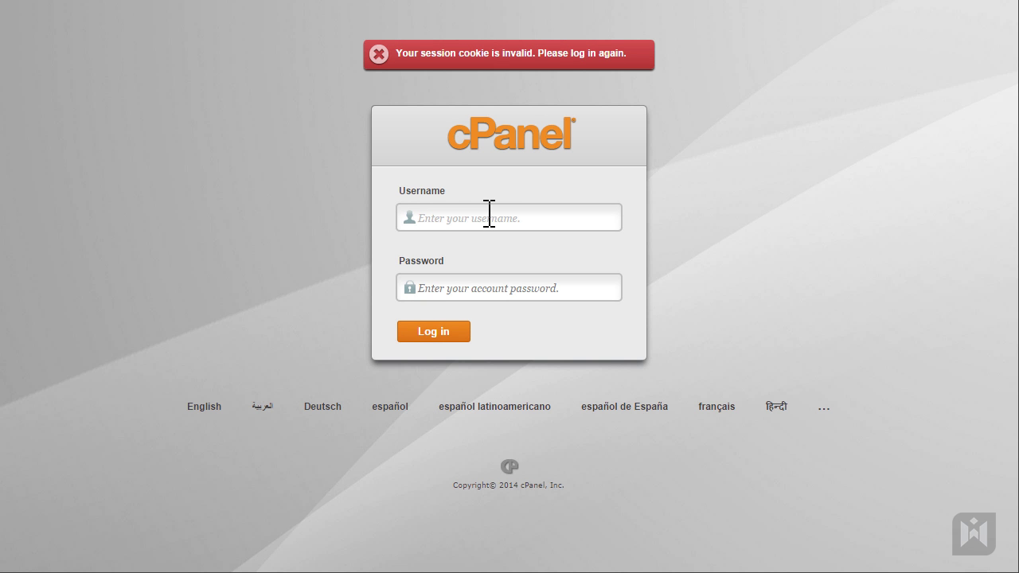
pyautogui.write('travelle')
pyautogui.press('Tab')
pyautogui.write('****')
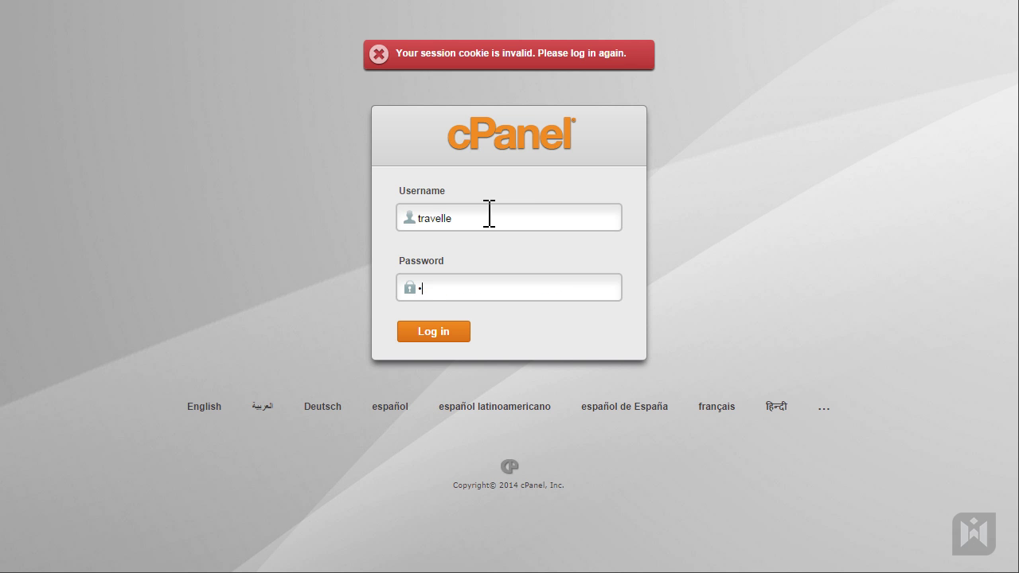
pyautogui.write('****')
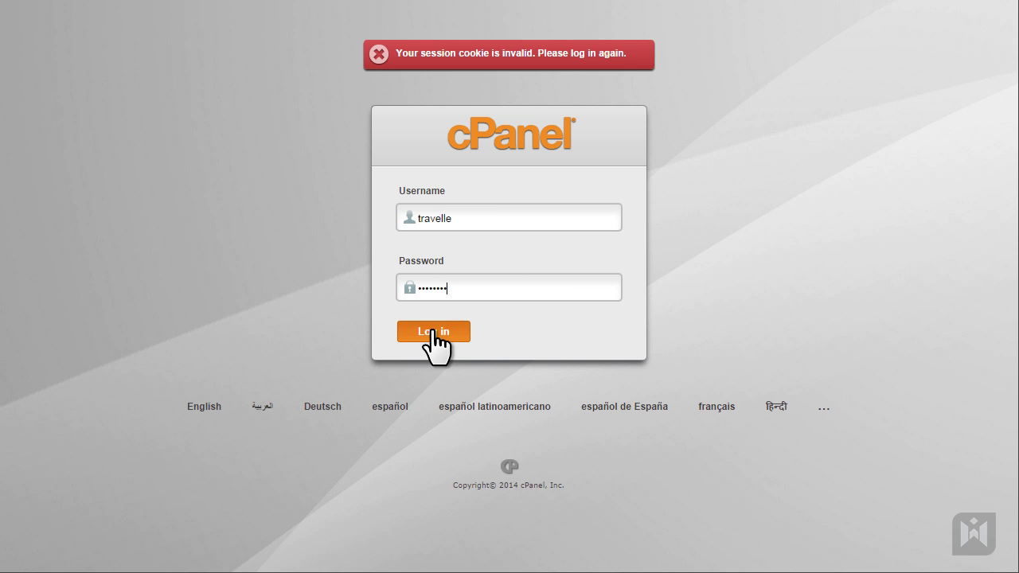
pyautogui.click(433, 331)
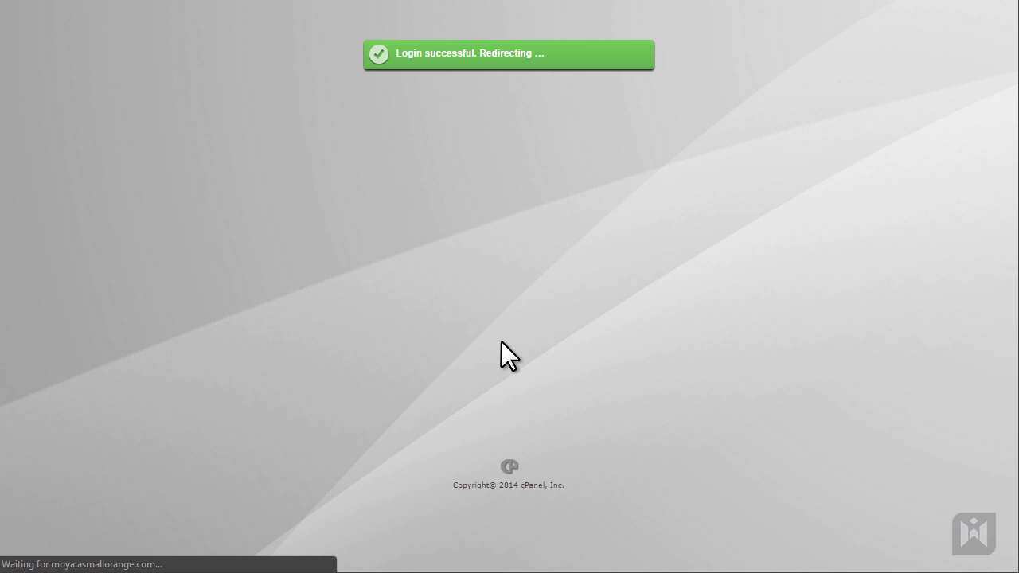